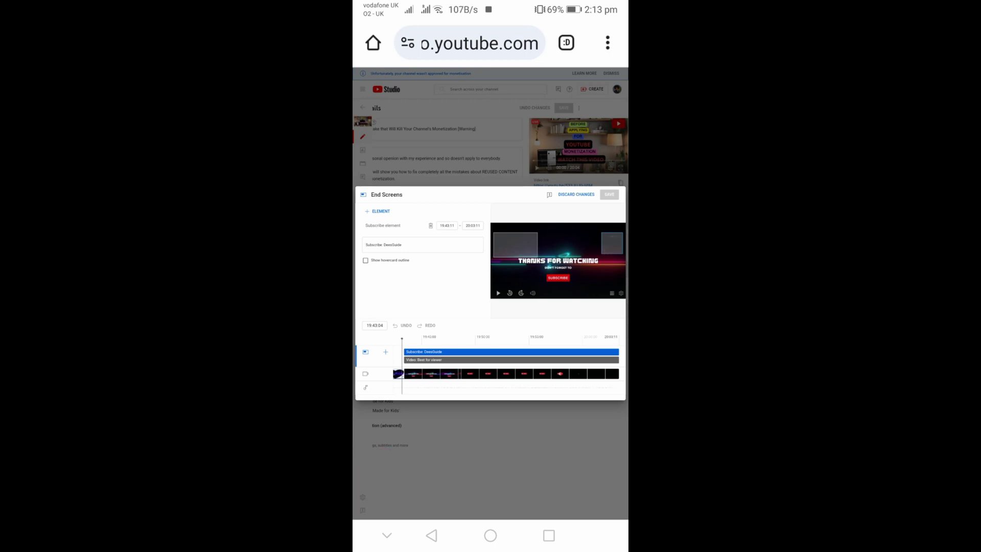
- Inspect the end screen's video element and subscribe element, and leave the end screen editor with its changes discarded
click(515, 244)
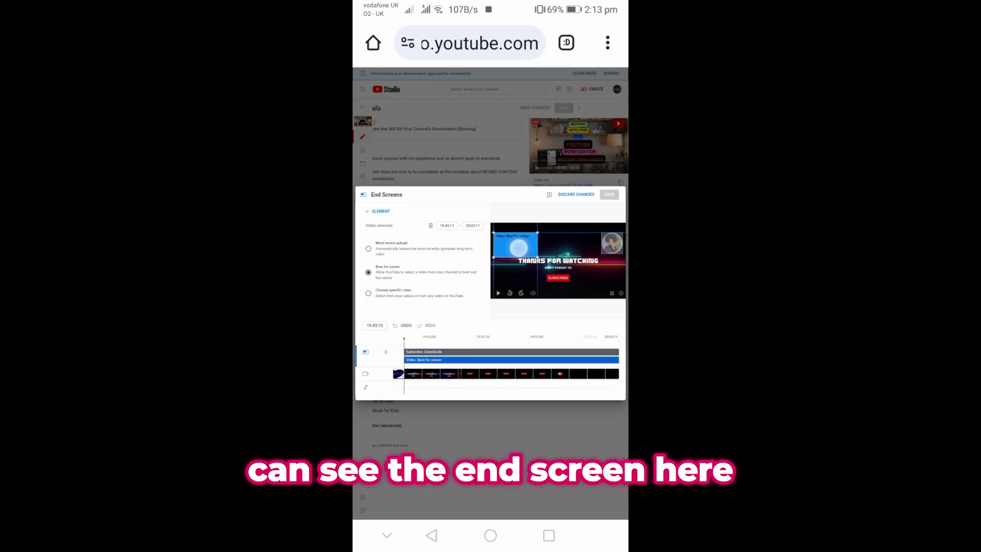
click(612, 243)
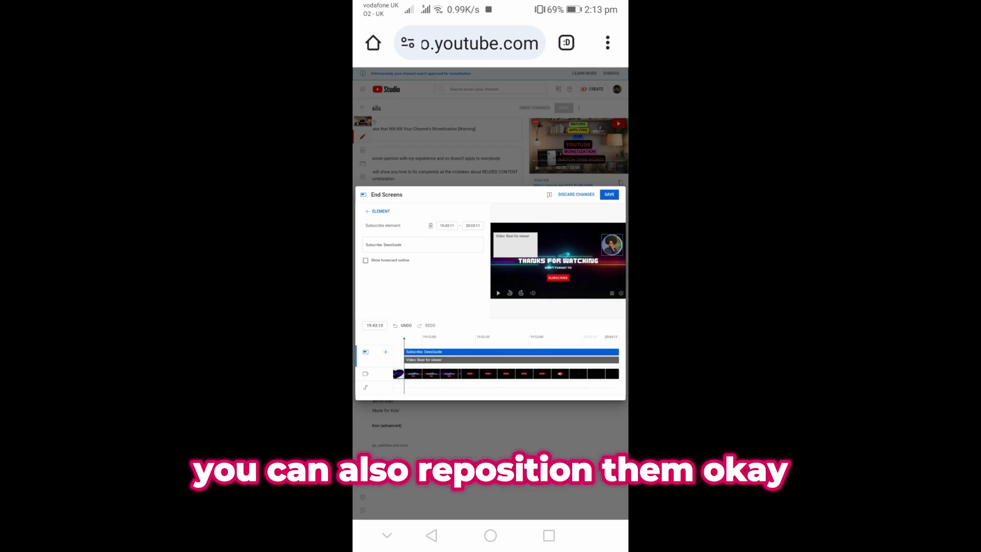
click(572, 196)
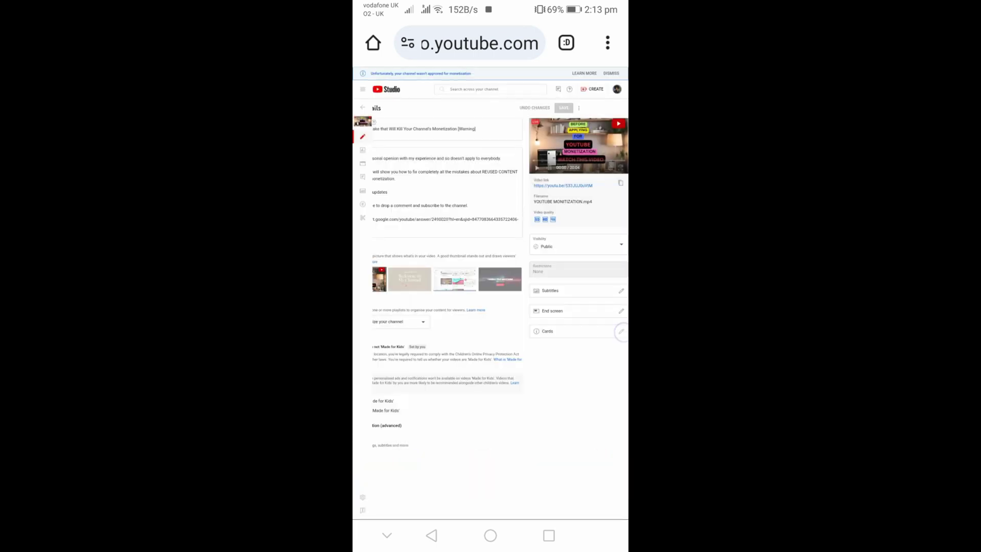
- Open the video's cards editor and examine the existing video card in the preview
click(562, 331)
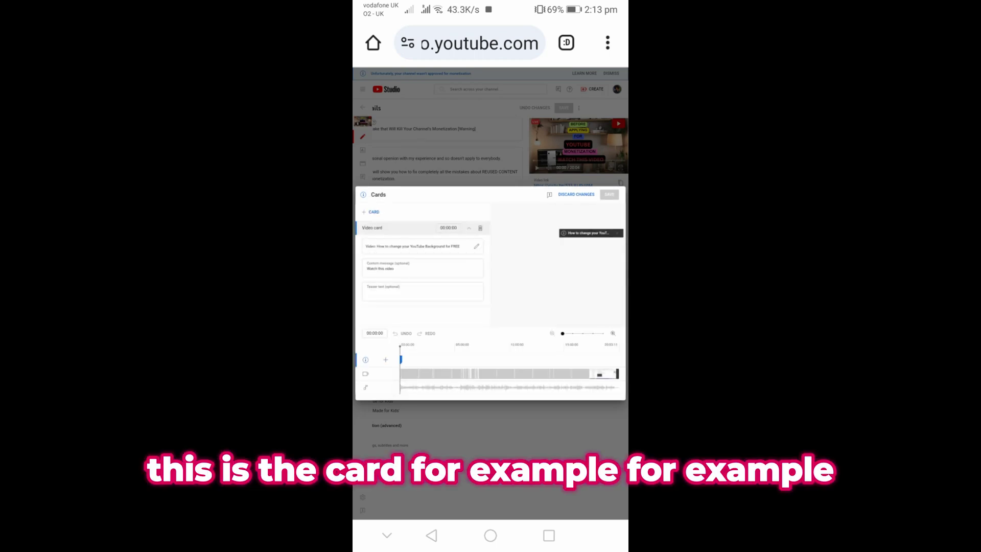
click(587, 227)
click(567, 260)
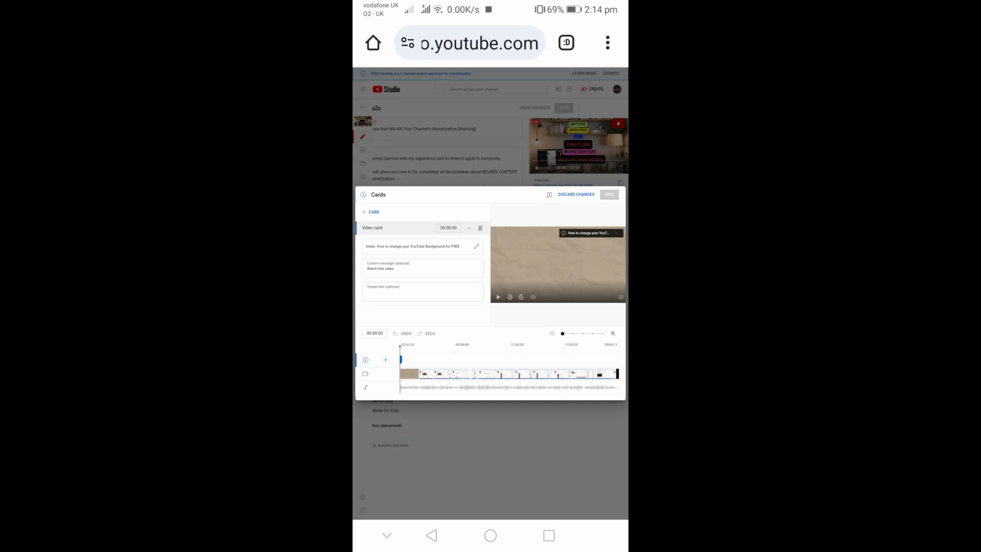
- Try adding a playlist card, leave the playlist chooser without picking one, and discard the card changes
click(371, 212)
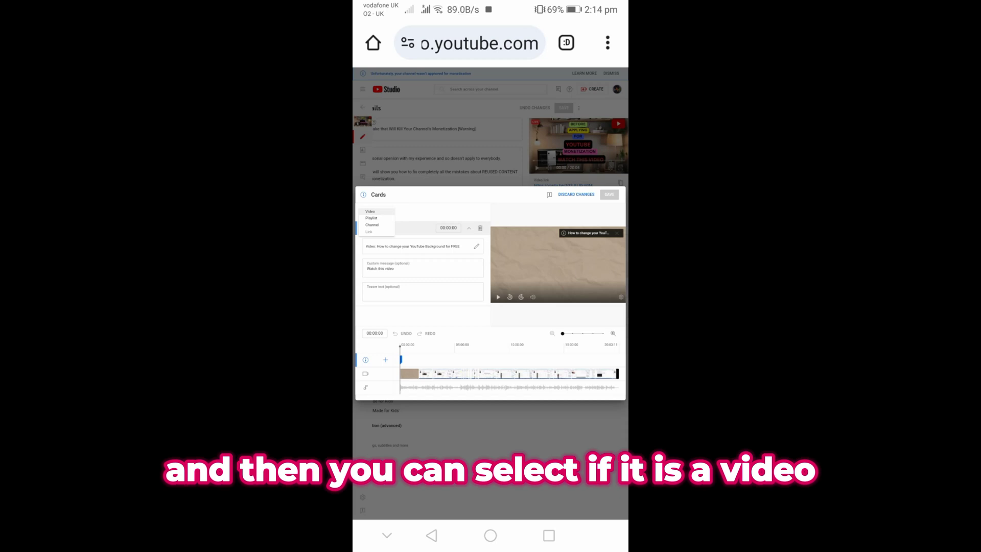
click(372, 218)
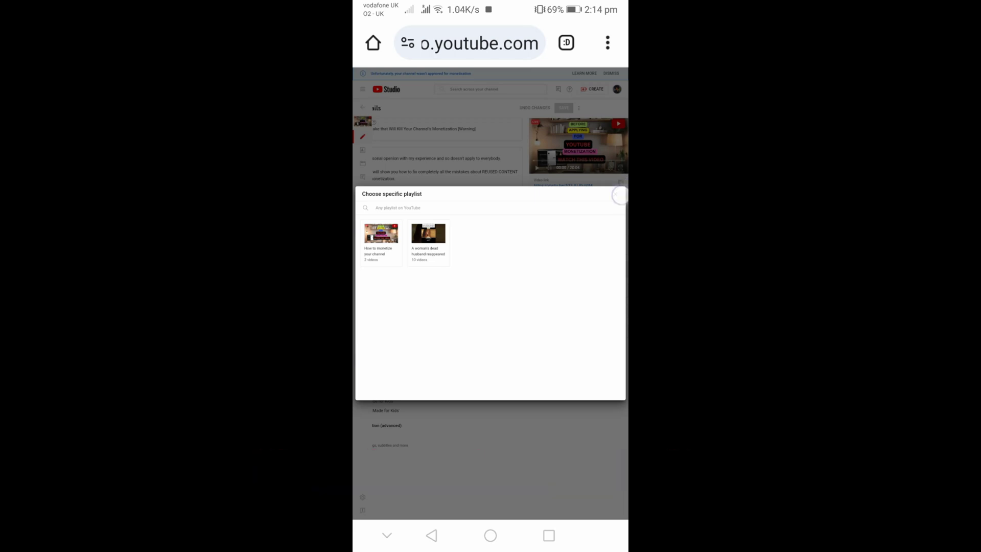
click(616, 194)
click(371, 212)
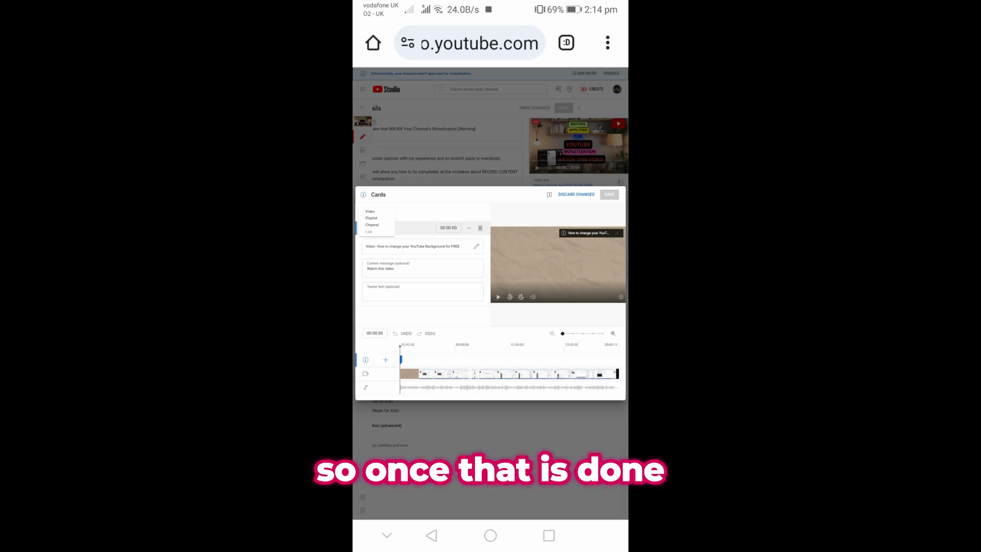
click(572, 194)
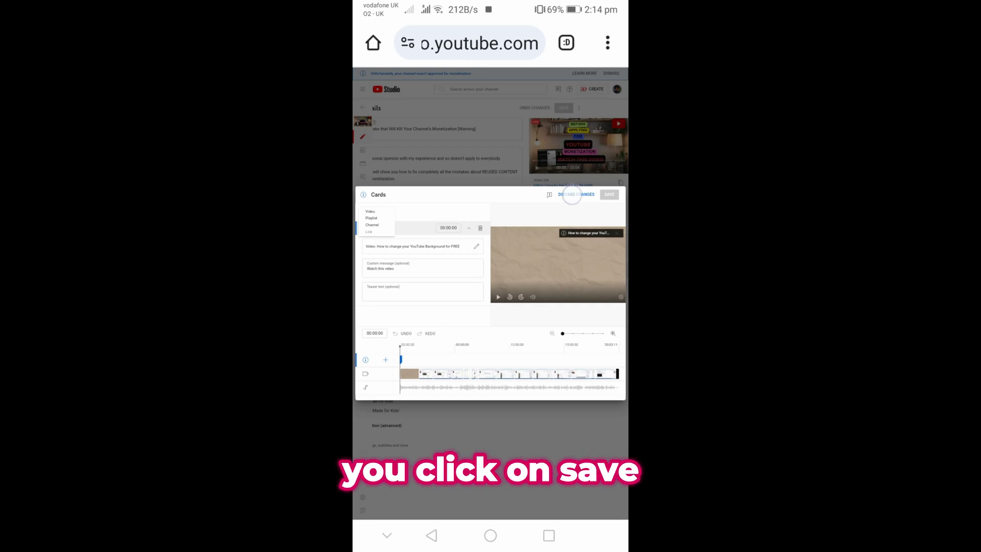
click(572, 193)
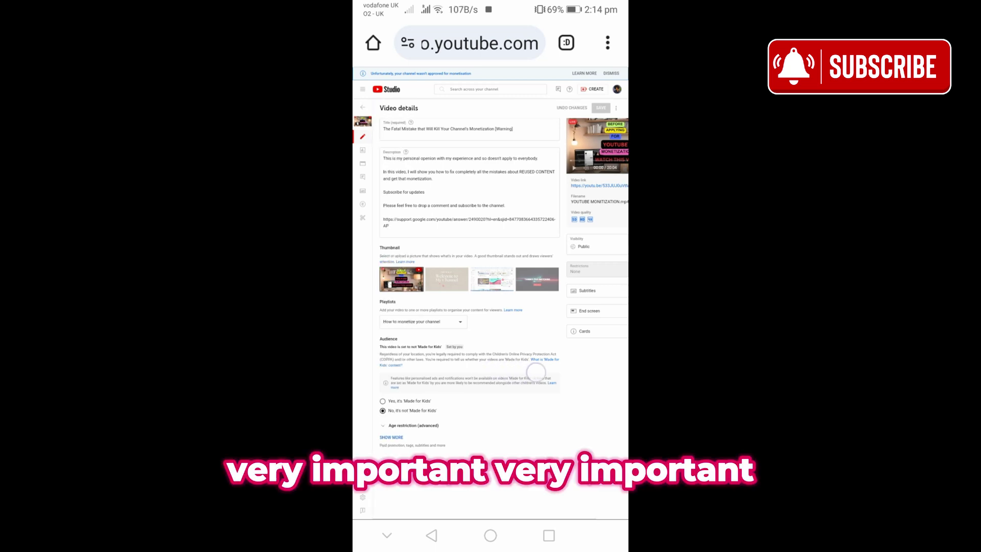
scroll(500, 311, left, 2)
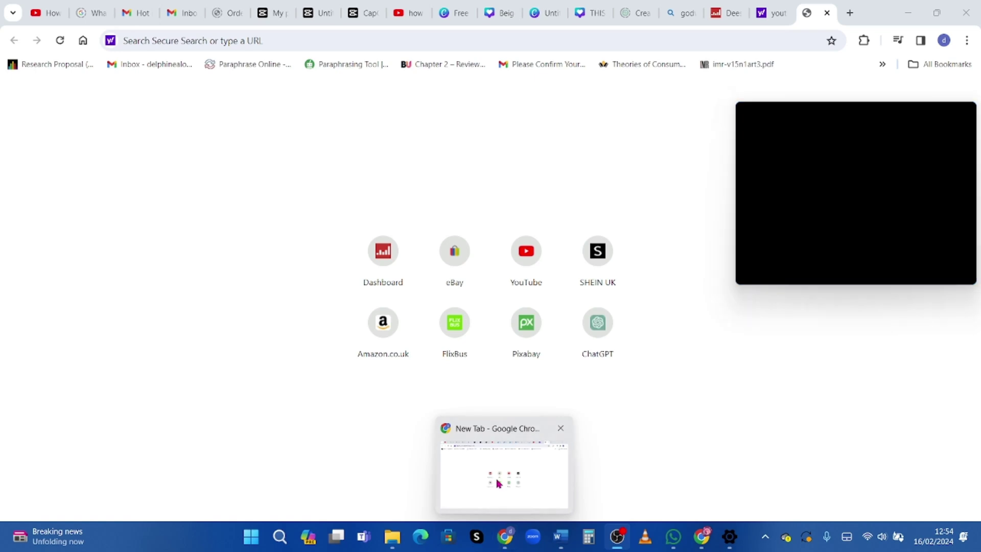
- Switch to the desktop Chrome window and load studio.youtube.com in the empty tab
click(500, 486)
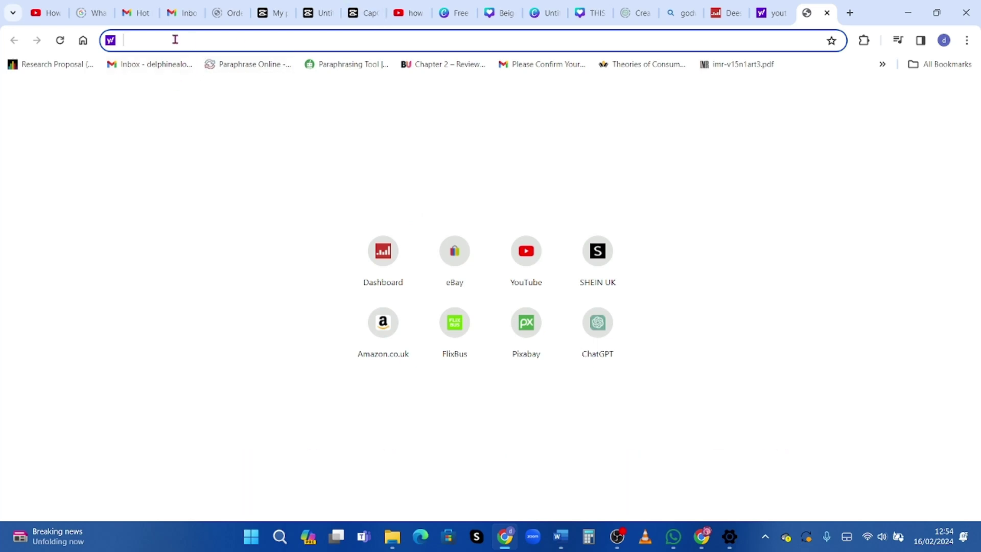
text(studio)
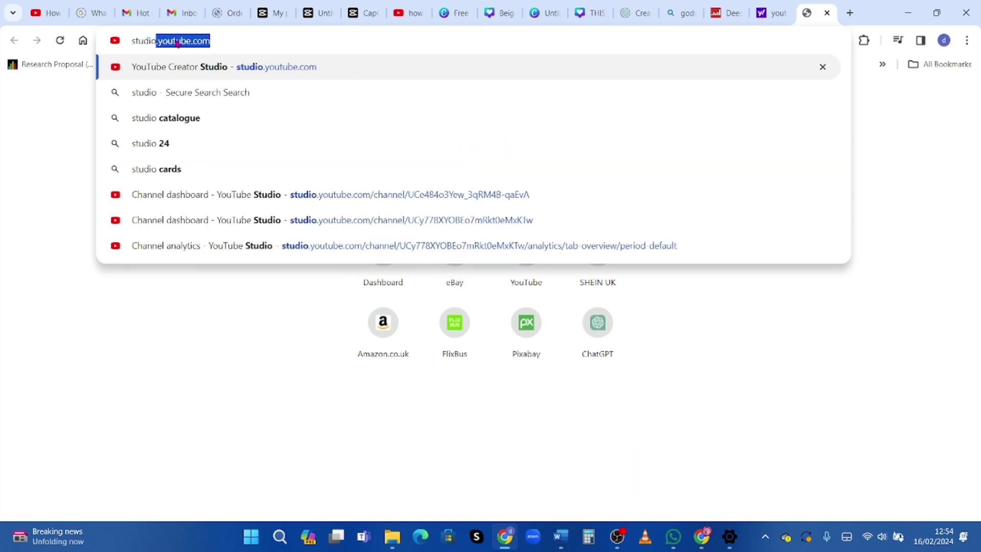
text(.y)
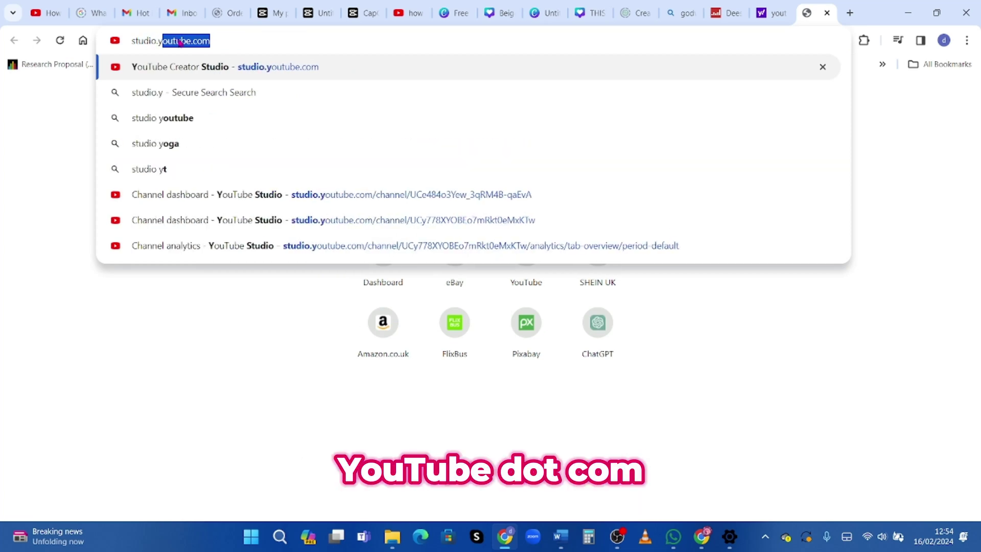
key(Return)
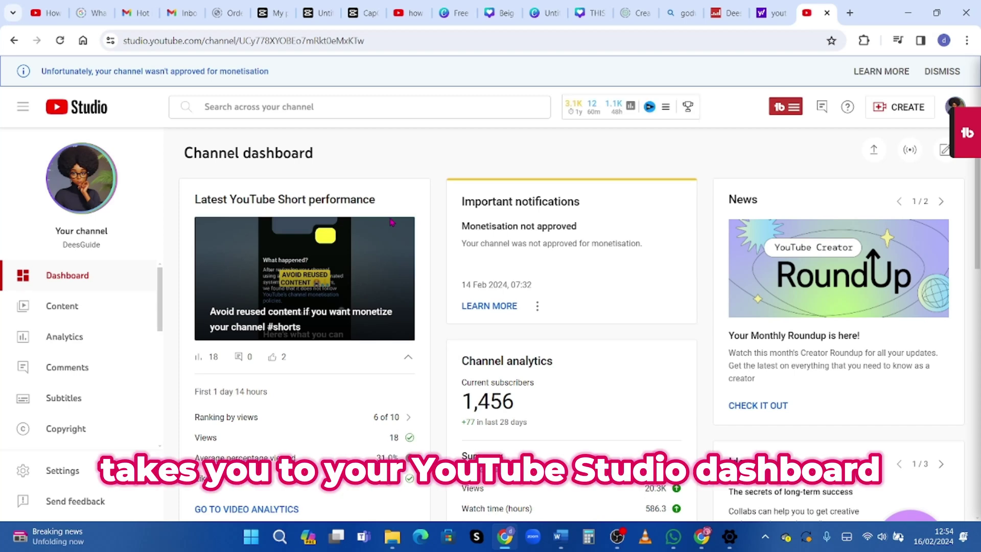
- Open the YouTube home page in a new tab and go to YouTube Studio through the account options
click(851, 14)
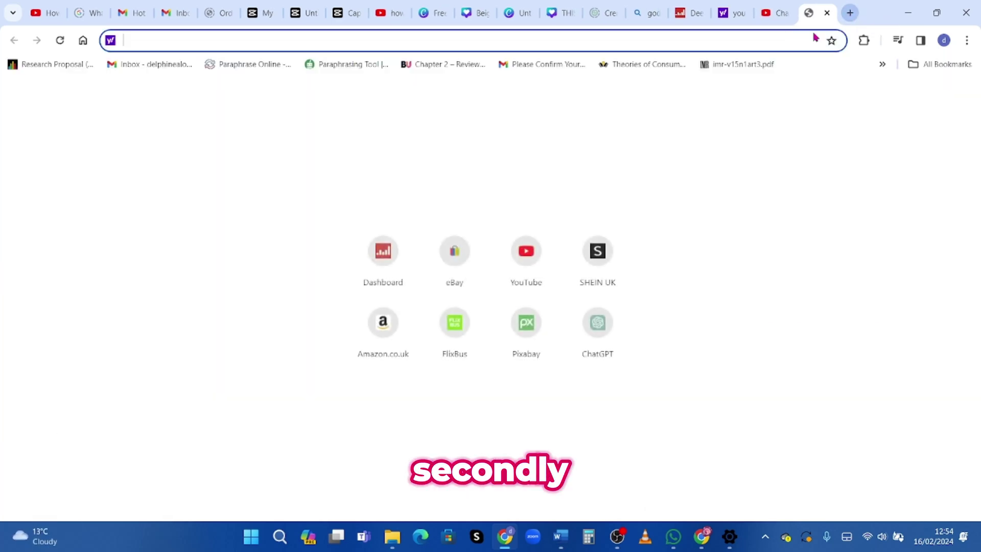
click(525, 258)
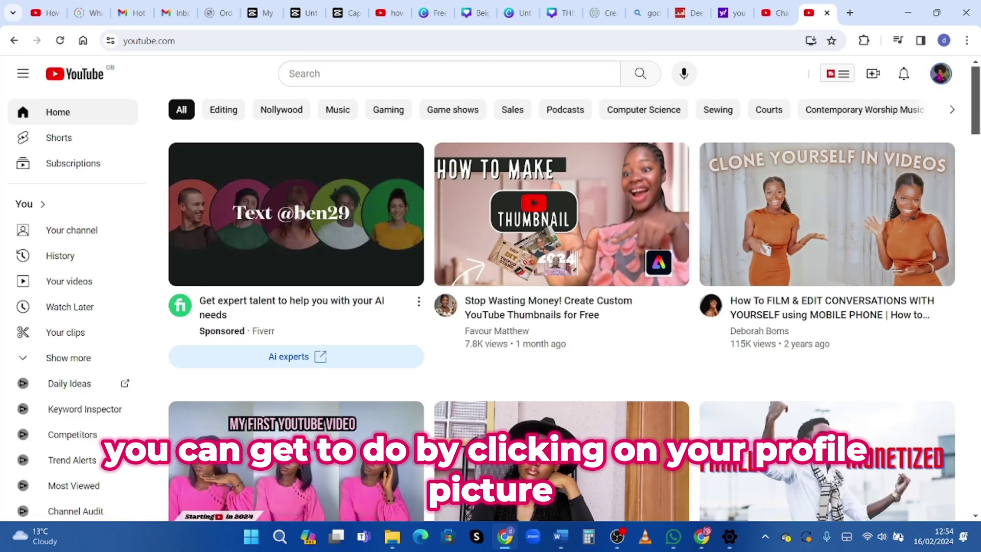
click(935, 78)
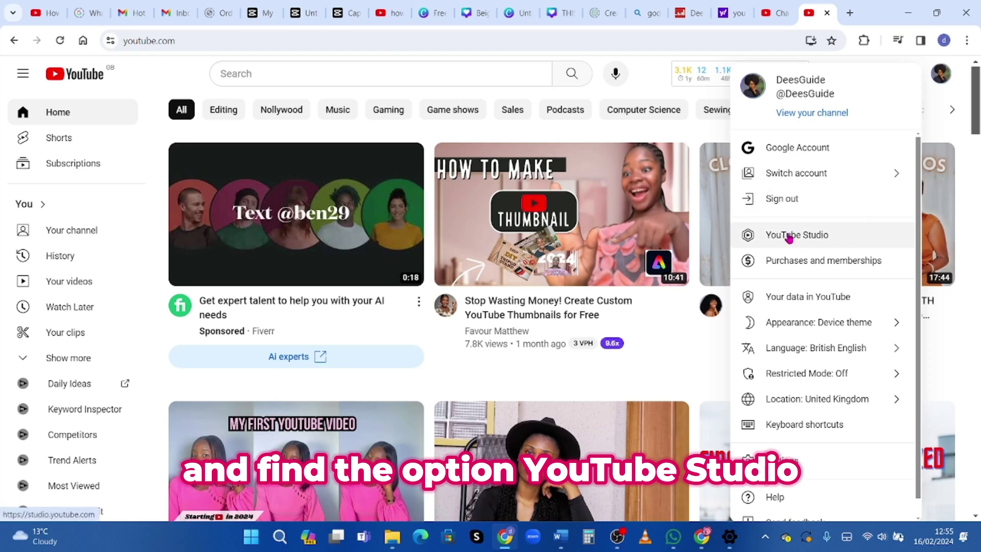
click(789, 236)
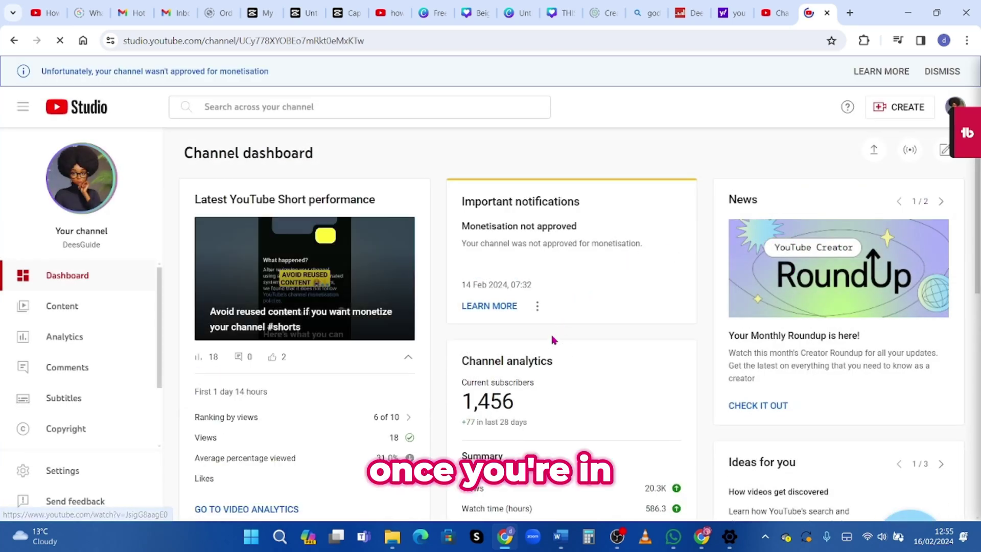
- List the channel's content and open the details of the video "The Fatal Mistake that Will Kill Your Channel's Monetization [Warning]"
click(76, 308)
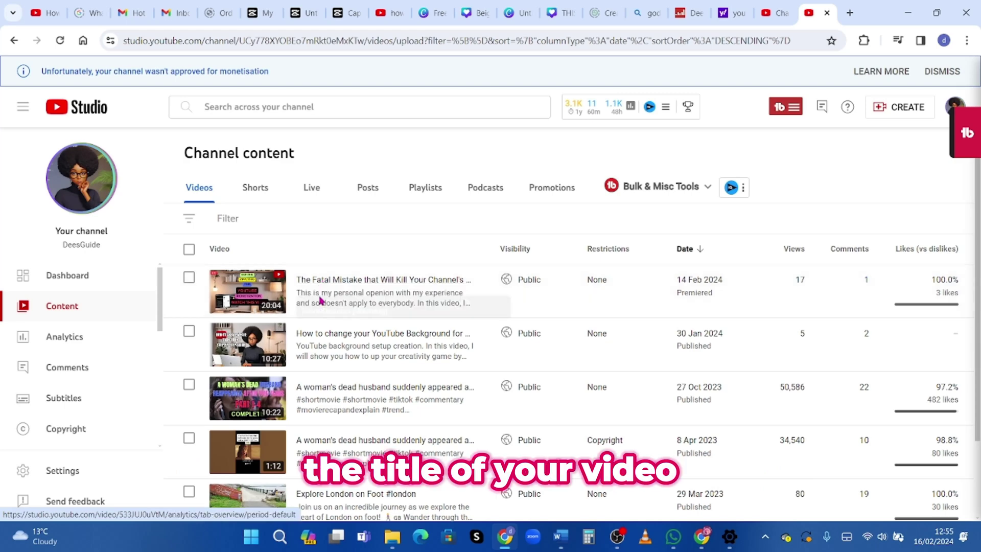
click(308, 301)
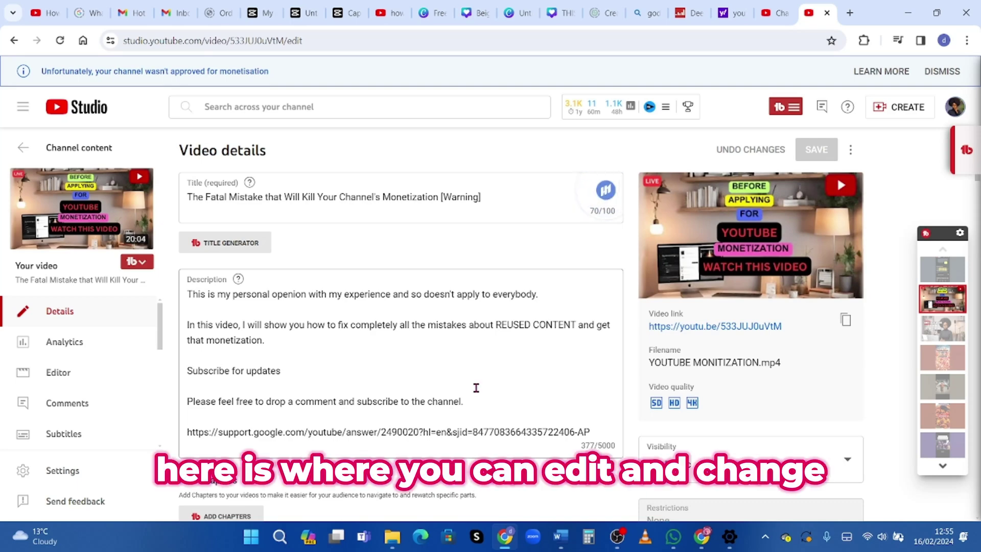
- Look through the video's details page, from title and description to the playlist, audience, end screen and cards settings
scroll(476, 388, down, 3)
scroll(476, 392, down, 6)
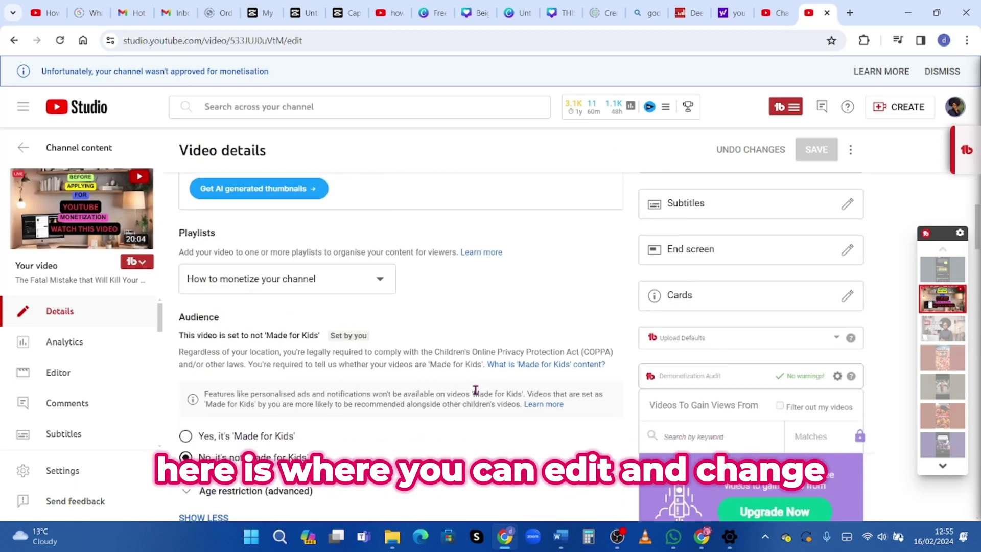
scroll(476, 391, down, 3)
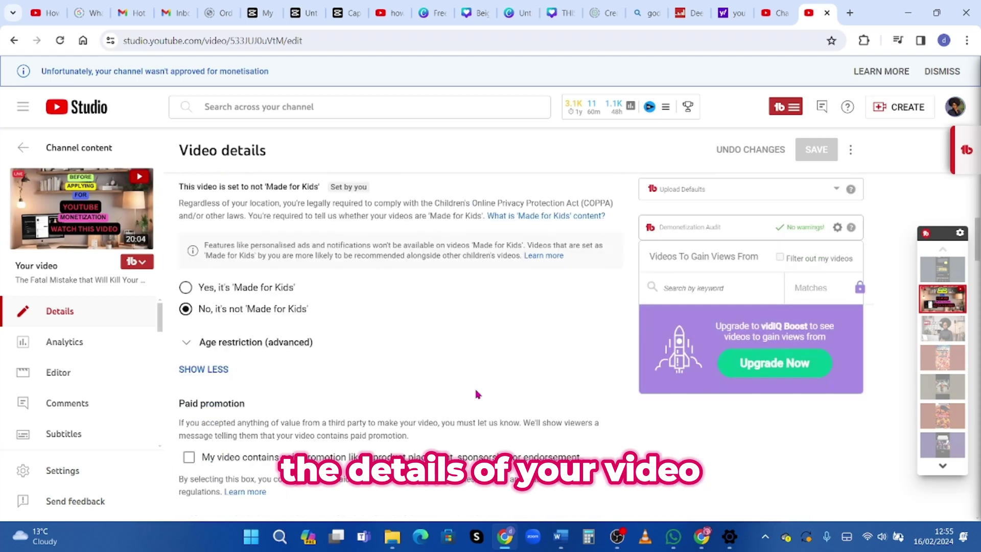
scroll(476, 392, up, 10)
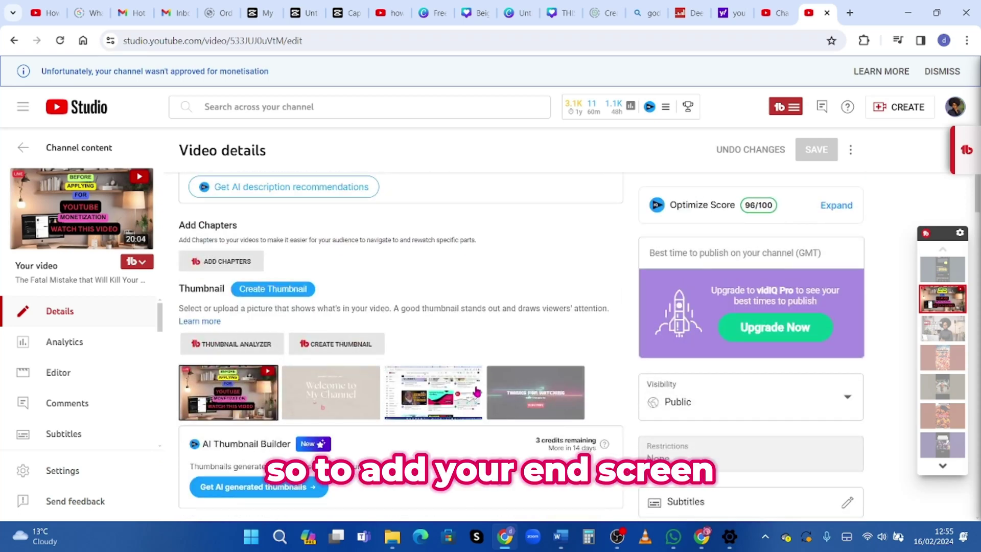
scroll(477, 392, down, 6)
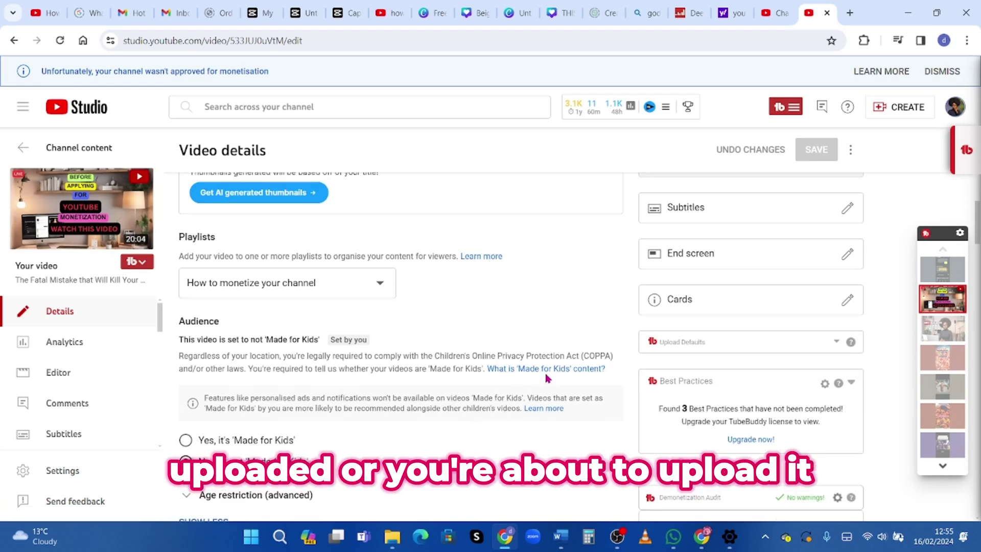
scroll(551, 378, up, 6)
scroll(546, 380, up, 3)
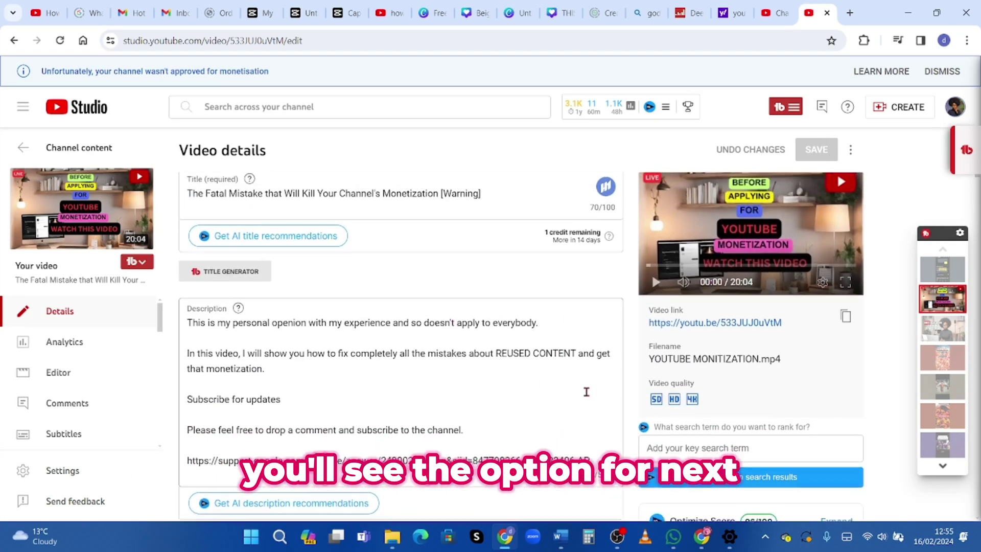
scroll(825, 190, down, 10)
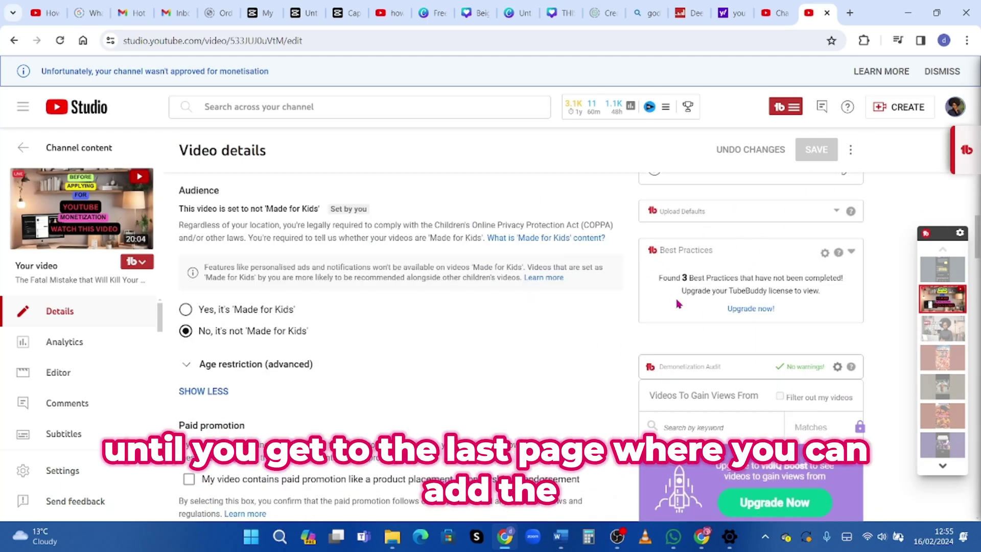
scroll(680, 305, down, 7)
scroll(713, 323, up, 5)
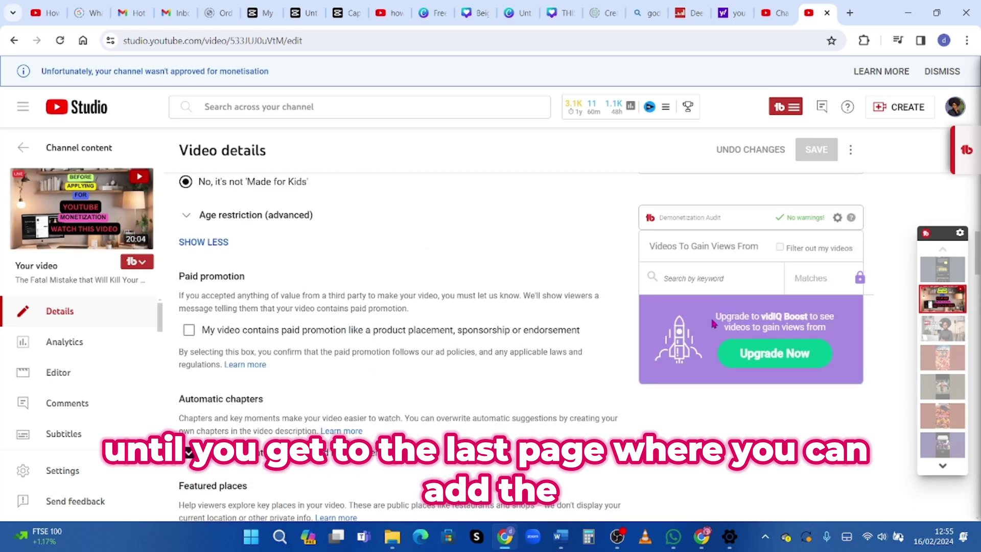
scroll(714, 323, up, 5)
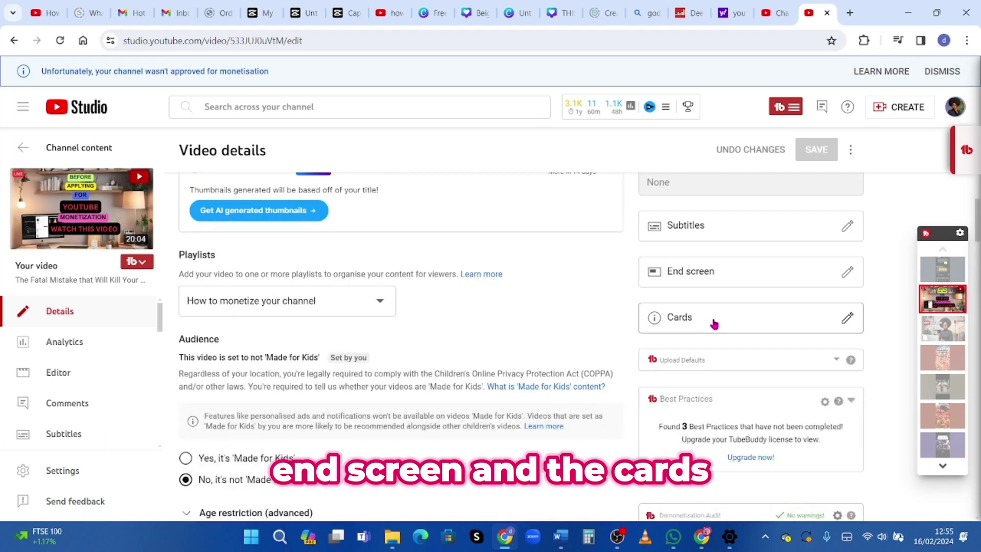
scroll(673, 390, up, 6)
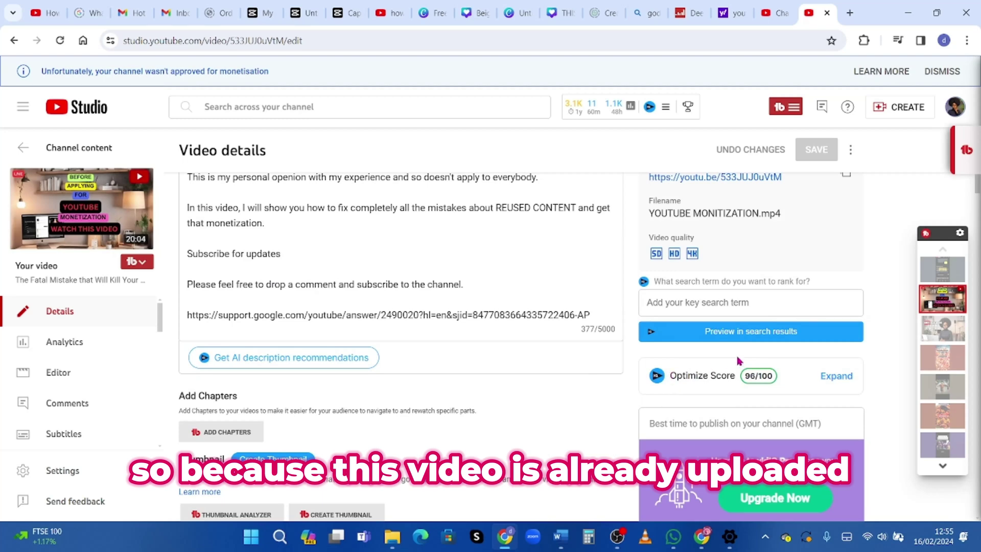
- Open the video's end screen editor and examine its subscribe and video elements, their preview and timeline
scroll(764, 357, down, 6)
scroll(764, 358, down, 1)
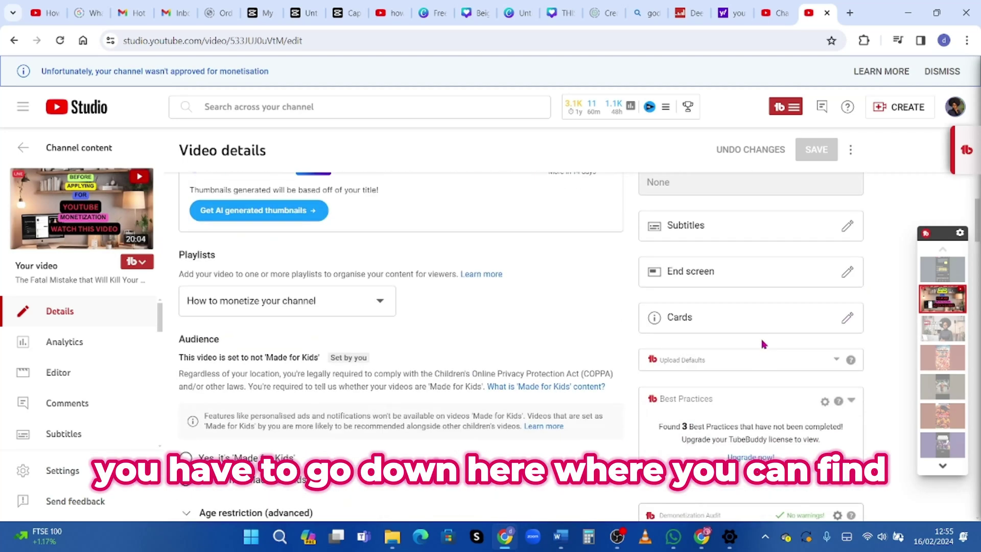
click(844, 271)
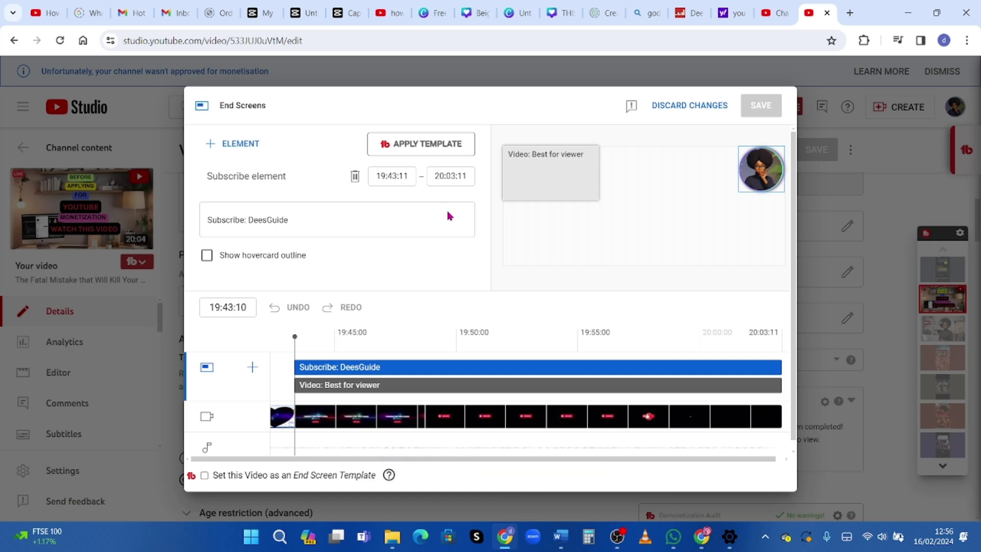
scroll(448, 212, down, 1)
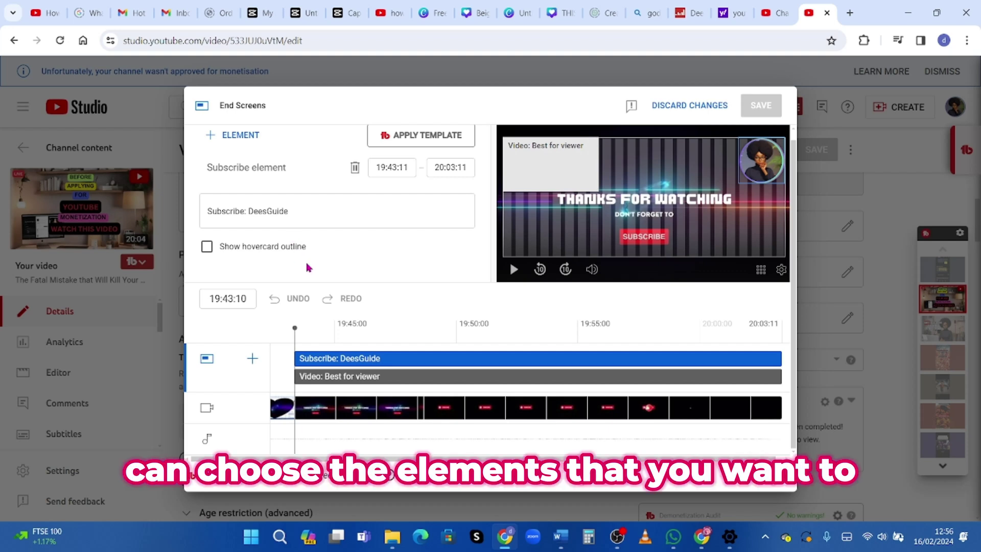
scroll(304, 265, up, 1)
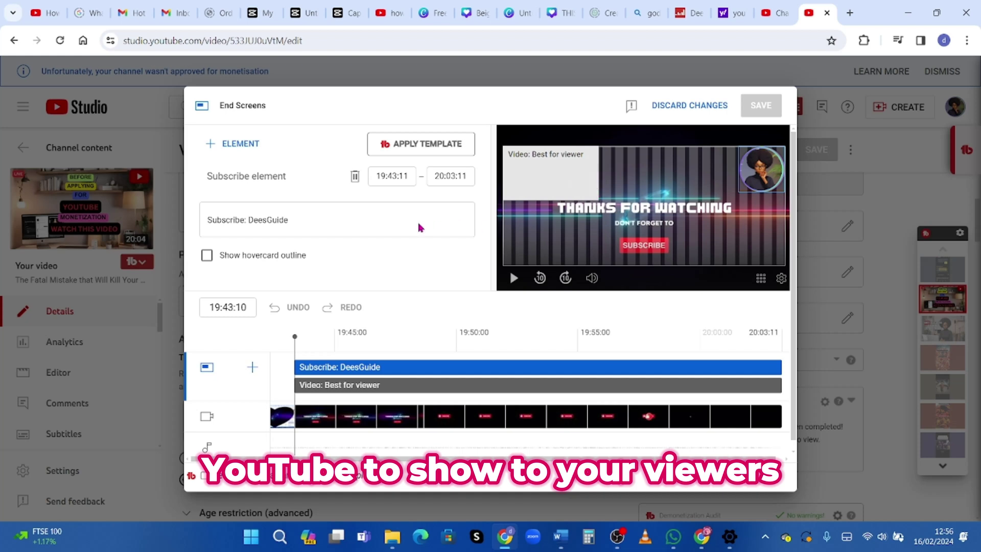
- View the playlists available for a new end screen playlist element and close the selection without choosing one
click(213, 145)
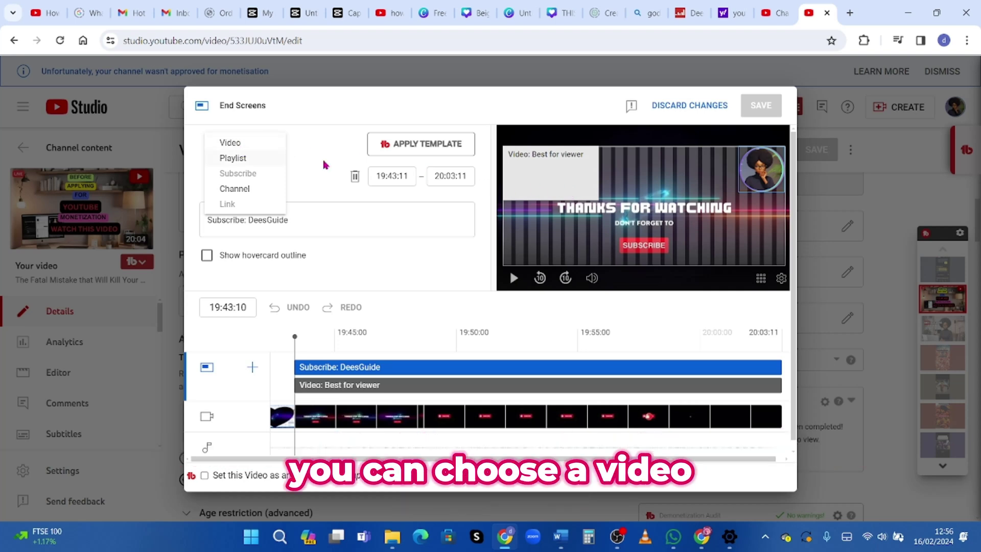
click(252, 159)
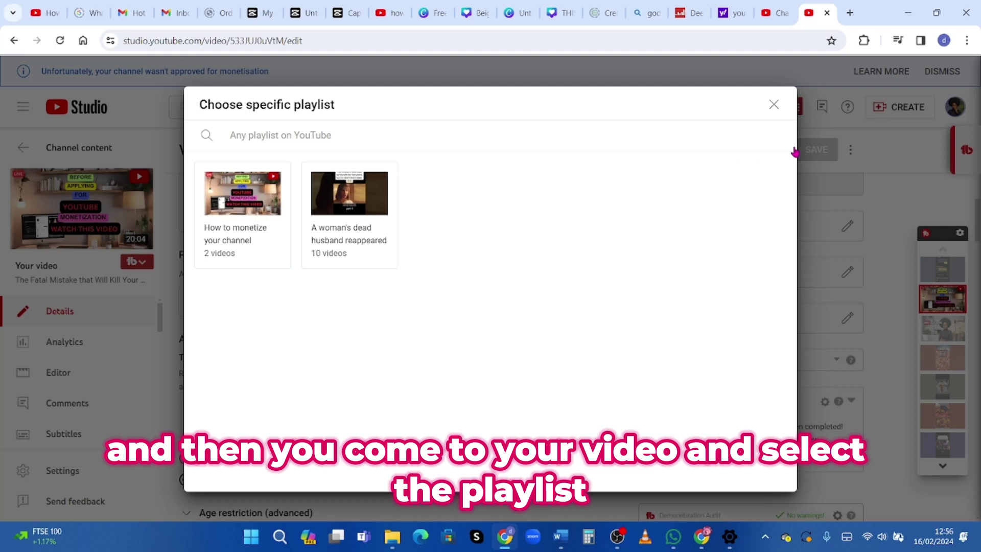
click(774, 105)
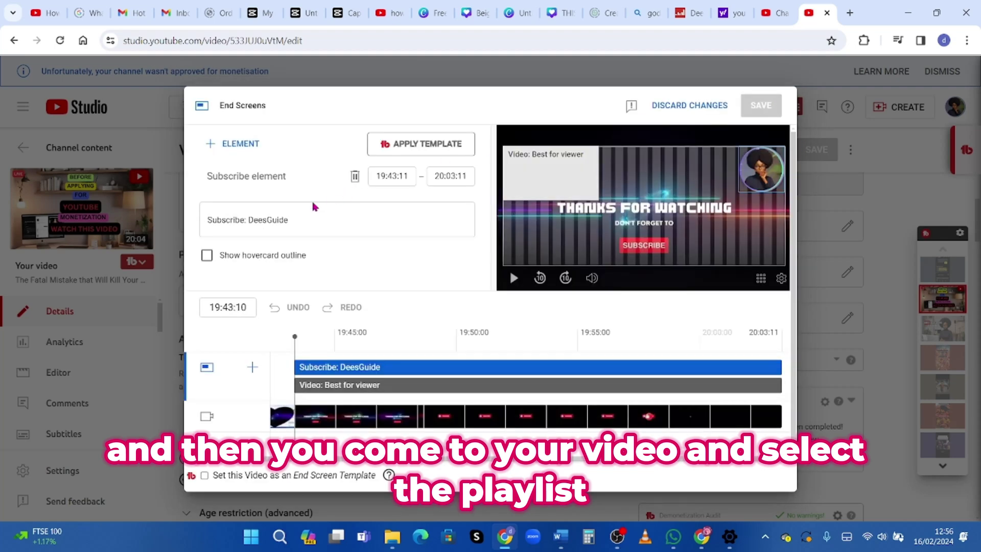
- Review the element types offered for the end screen and leave its editor by discarding changes
click(213, 145)
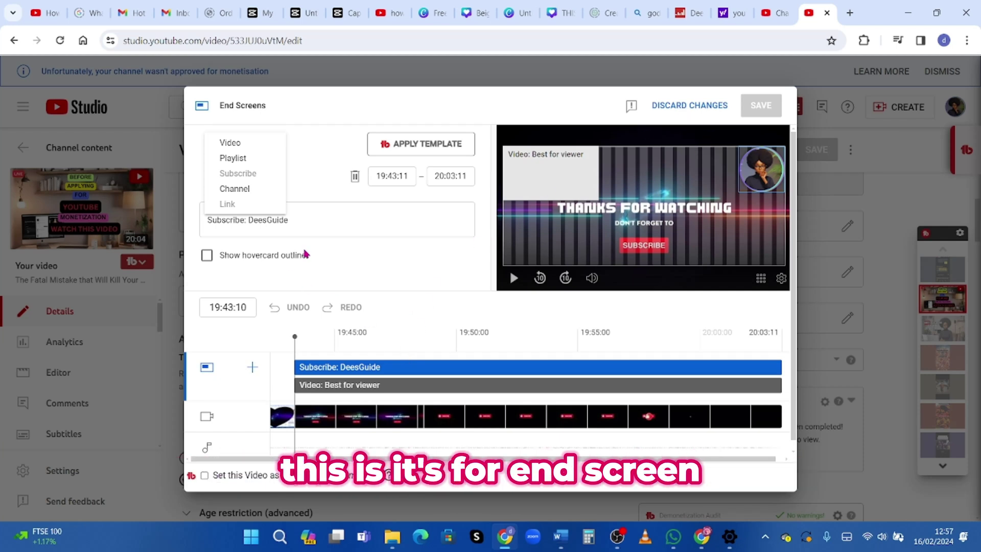
click(686, 107)
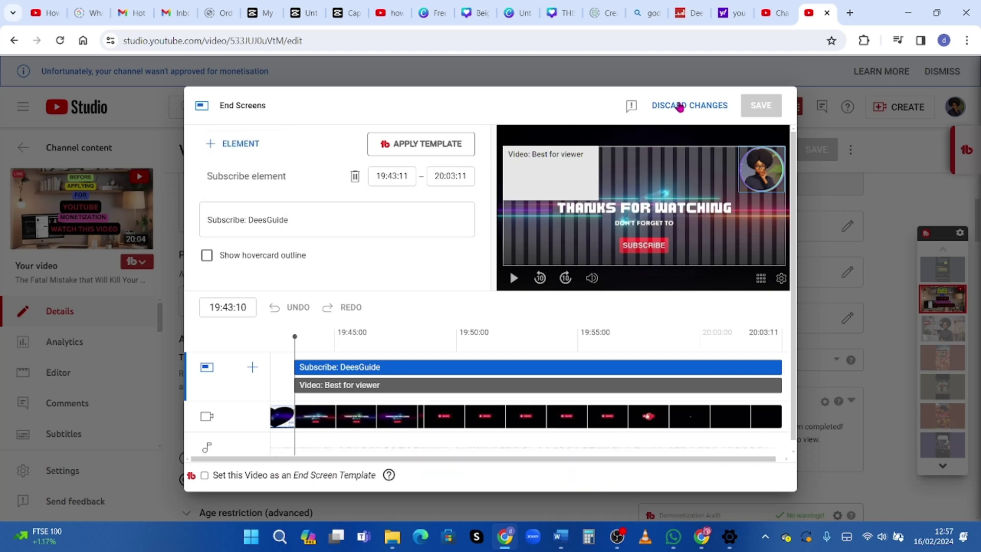
click(664, 105)
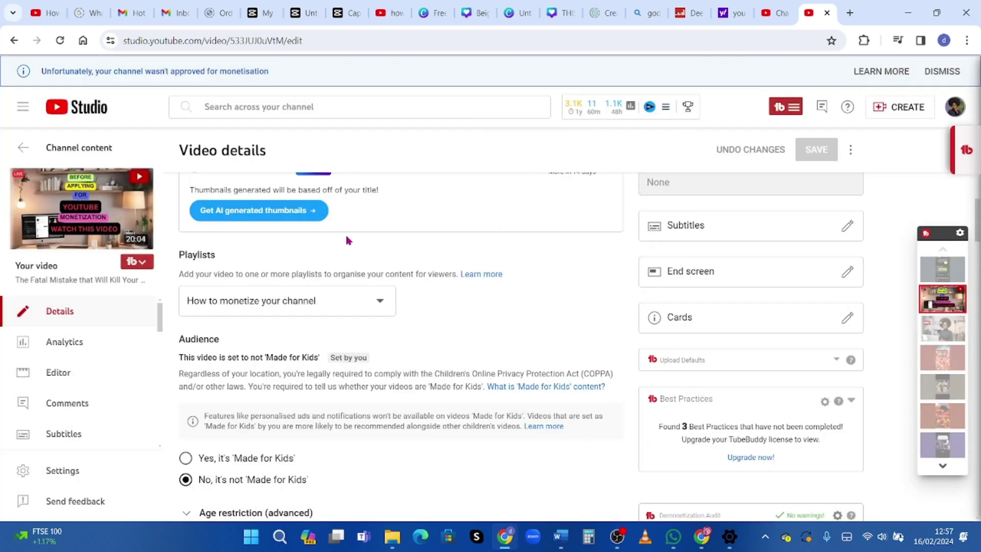
- Open the video's cards editor, view the options for adding a card, and leave by discarding changes
scroll(376, 320, down, 5)
scroll(864, 409, up, 8)
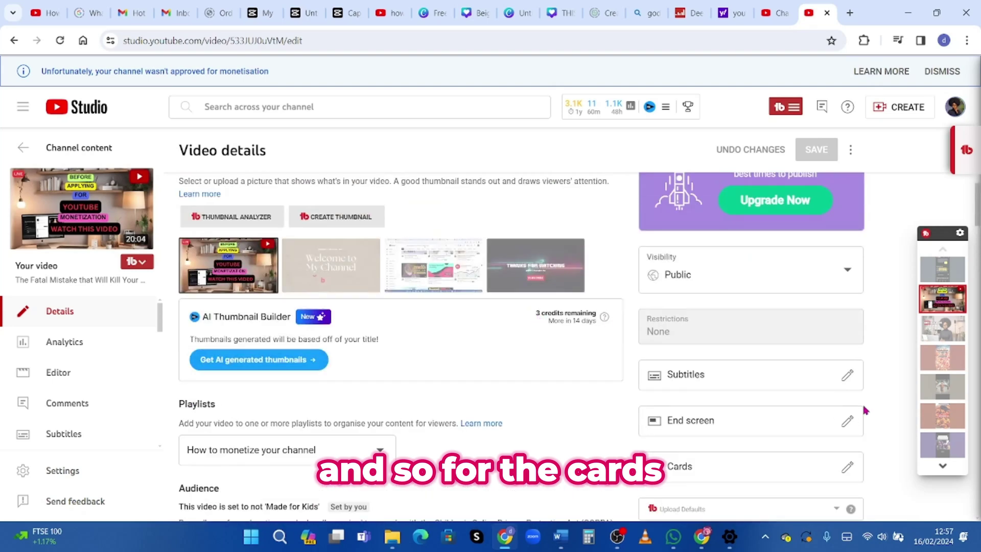
scroll(863, 408, down, 3)
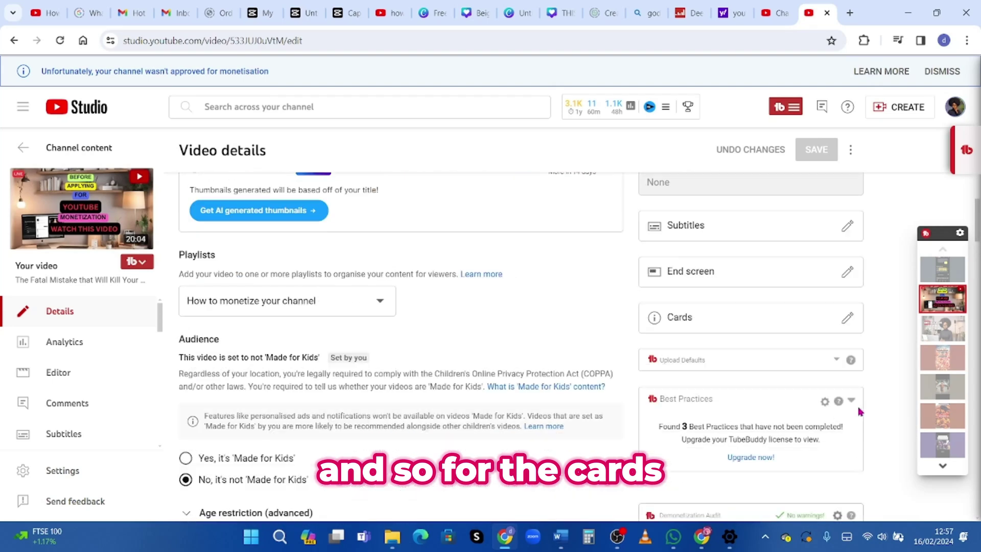
click(844, 319)
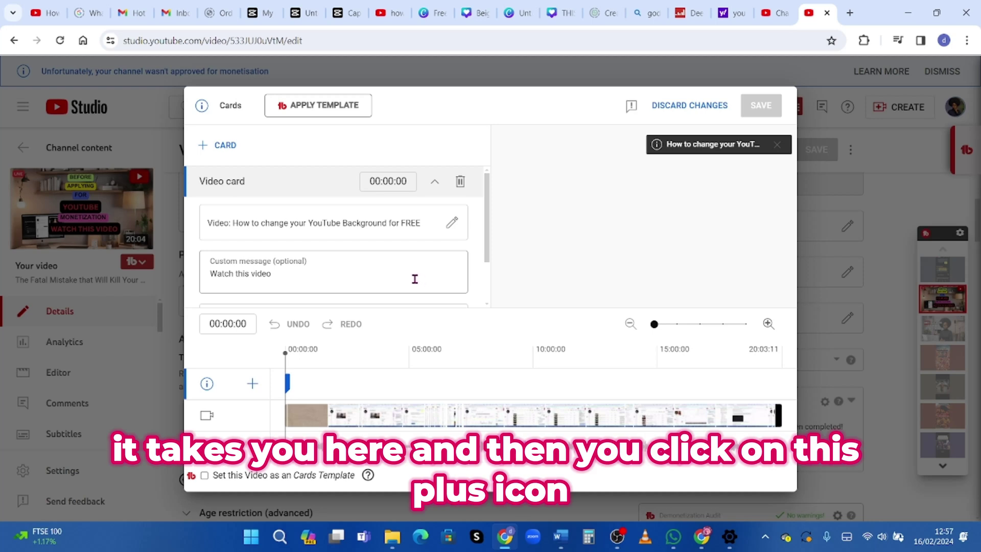
click(206, 147)
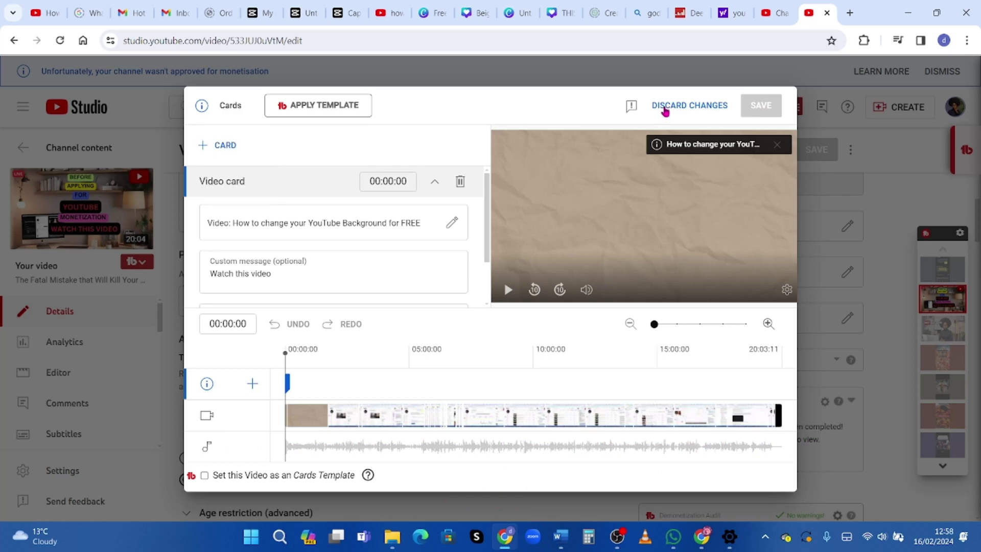
click(665, 108)
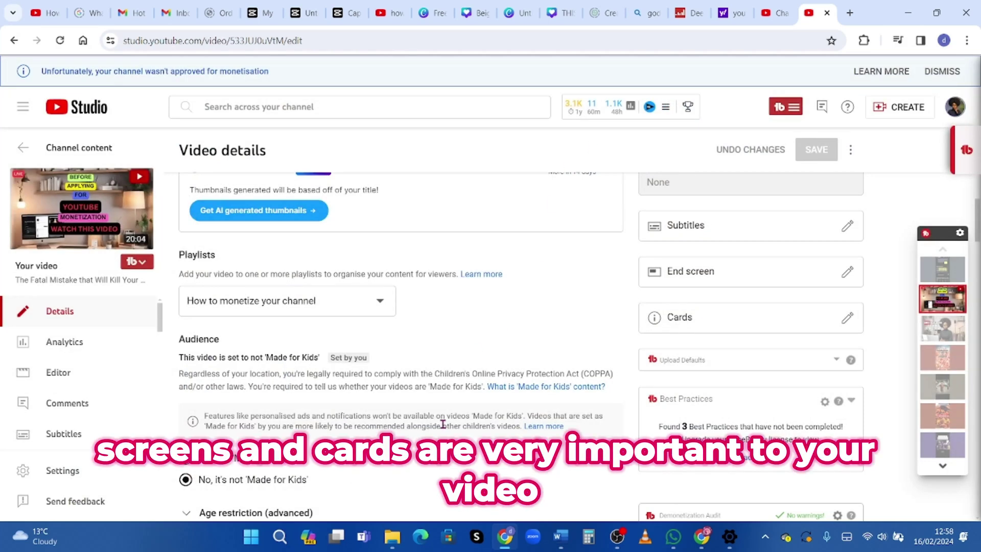
scroll(442, 425, down, 3)
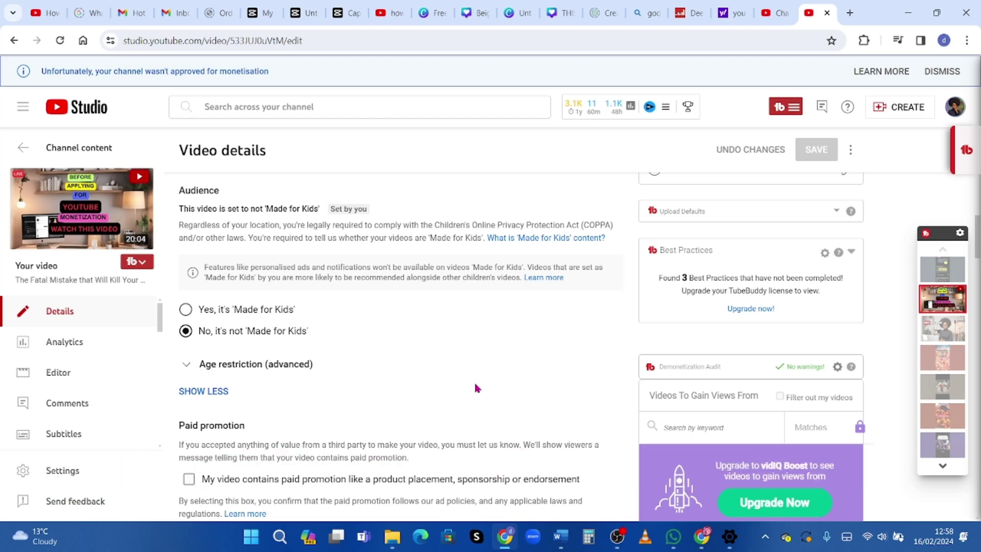
scroll(475, 389, down, 8)
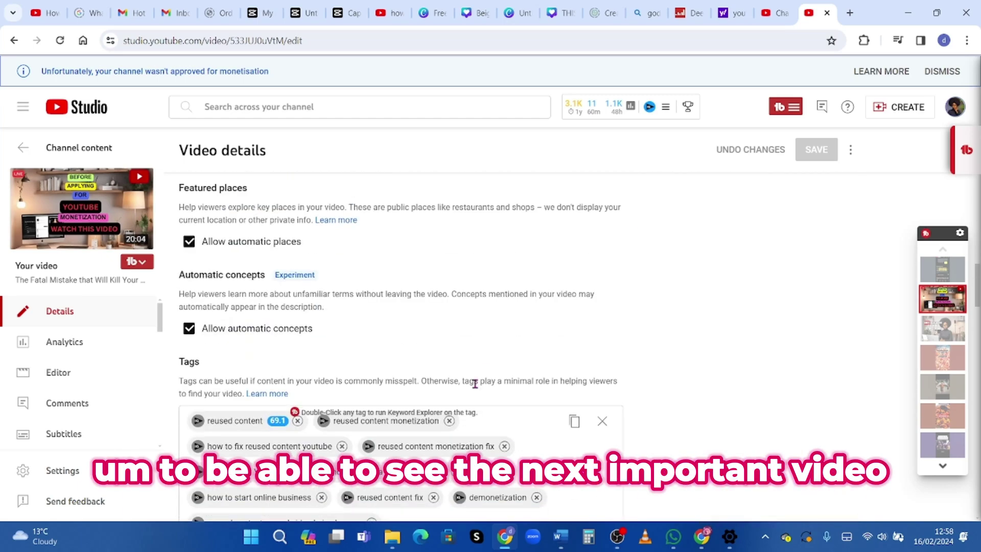
scroll(475, 382, up, 15)
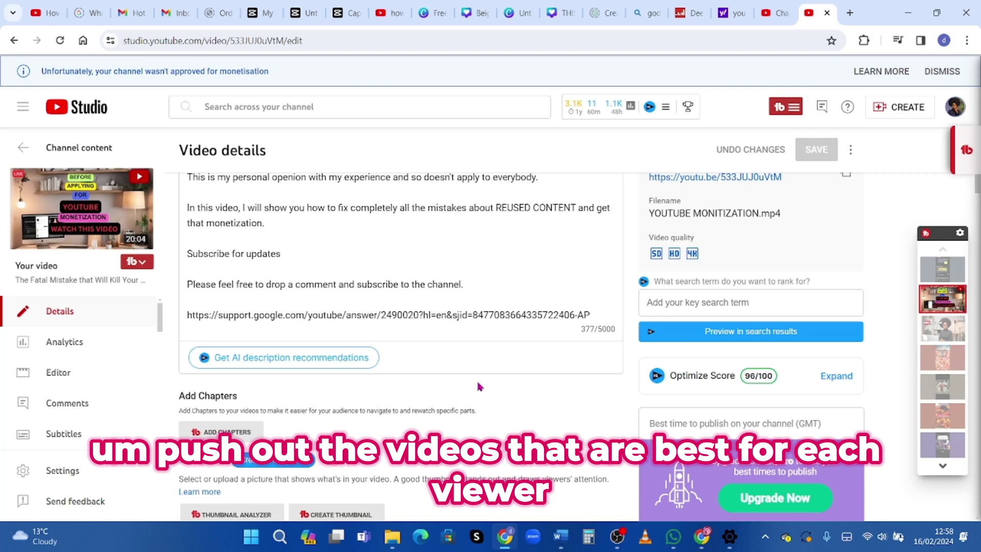
scroll(481, 399, up, 3)
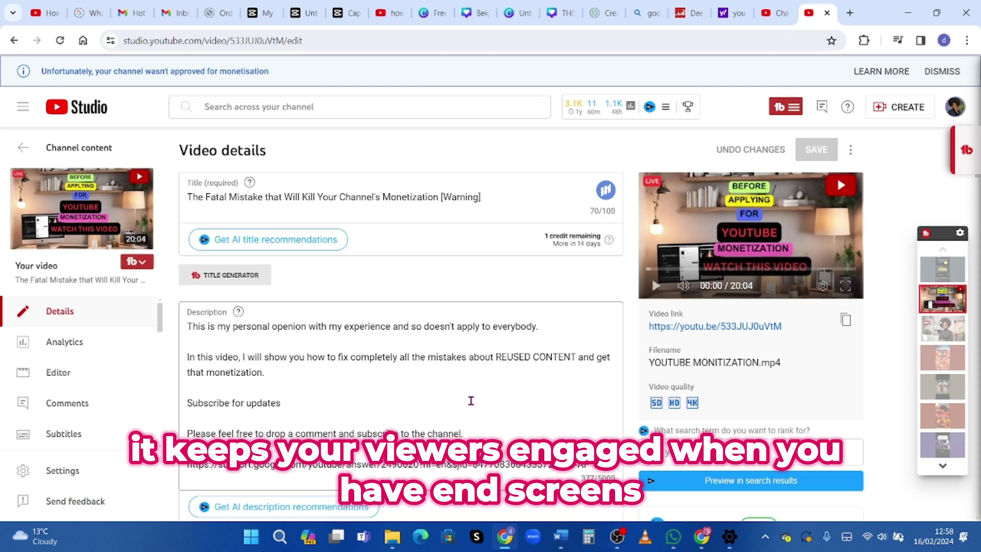
scroll(471, 405, down, 8)
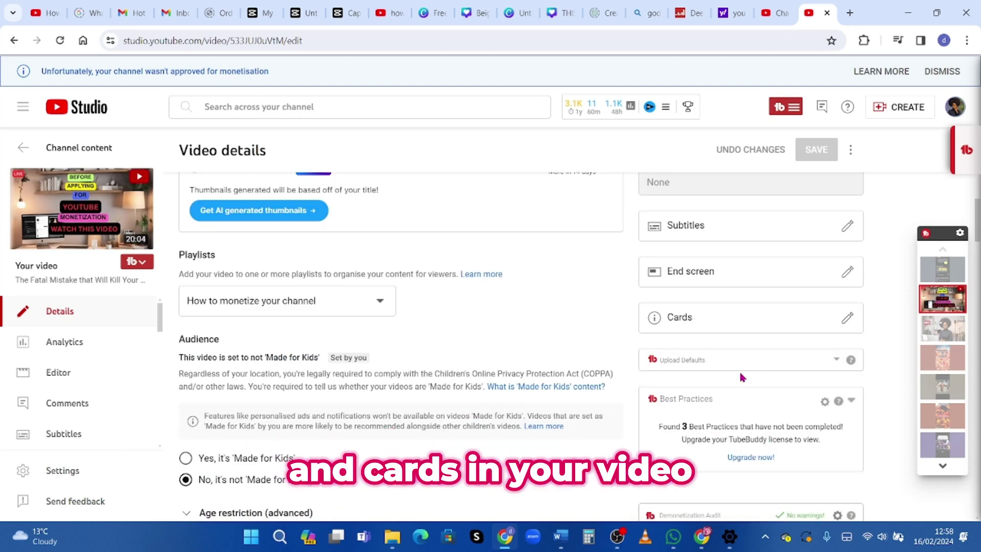
scroll(475, 387, down, 15)
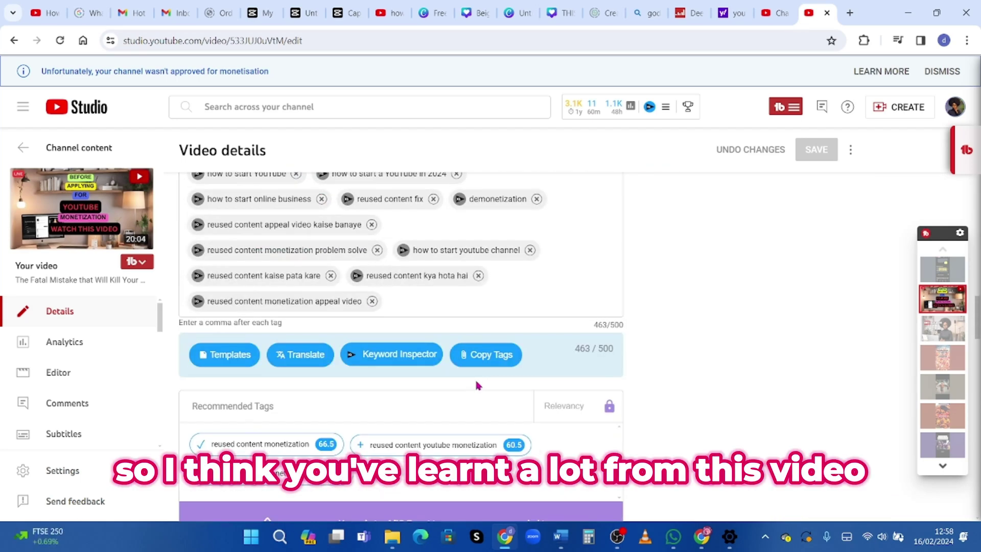
scroll(477, 385, down, 5)
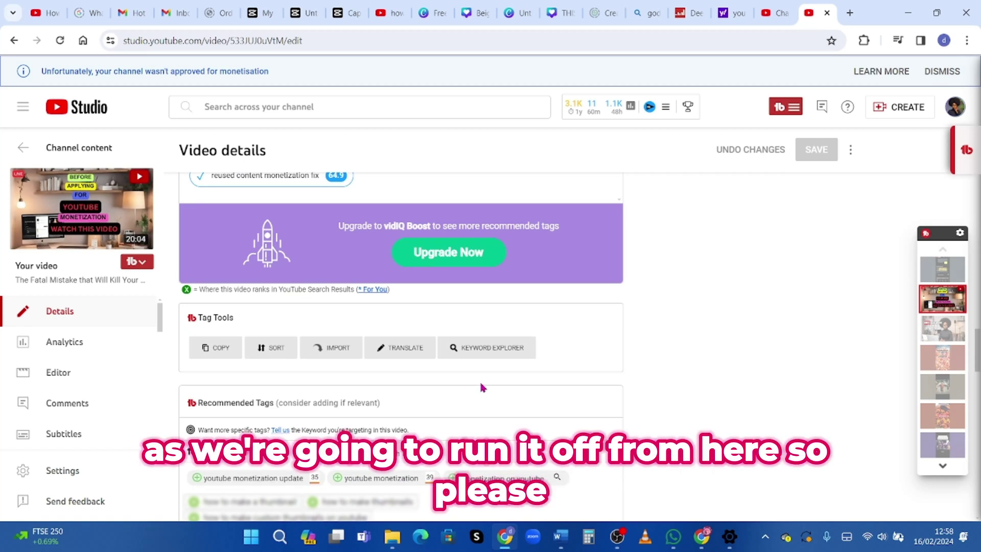
scroll(480, 387, up, 5)
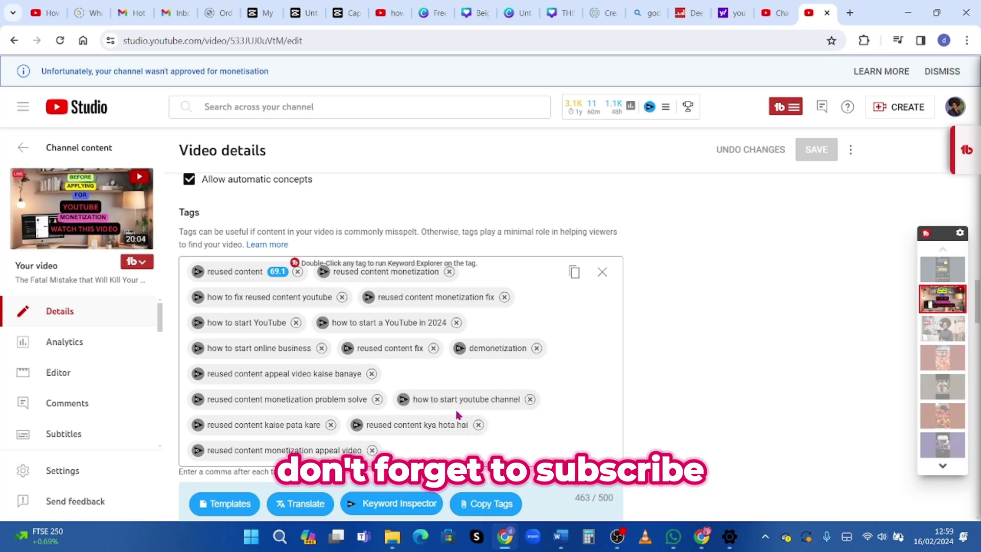
scroll(456, 415, up, 10)
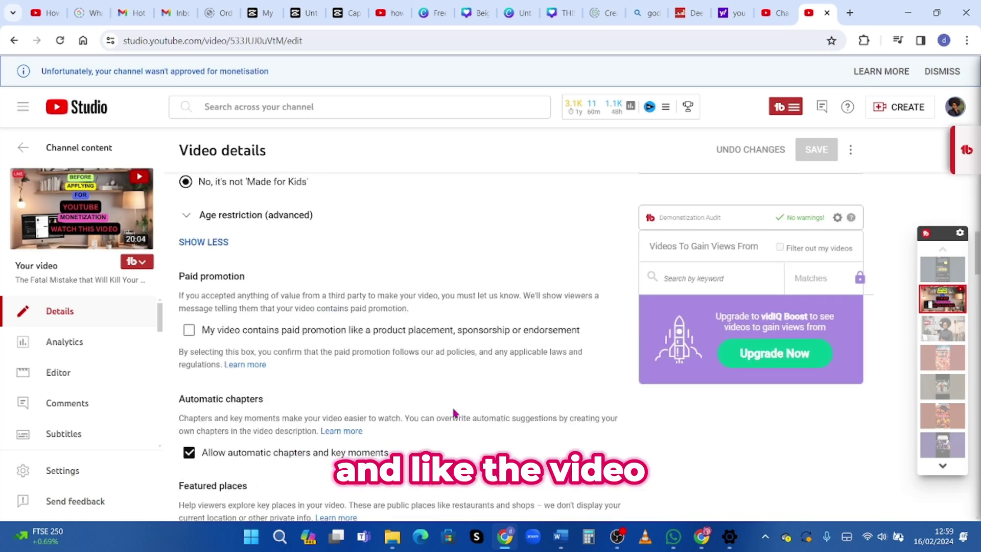
scroll(454, 413, up, 15)
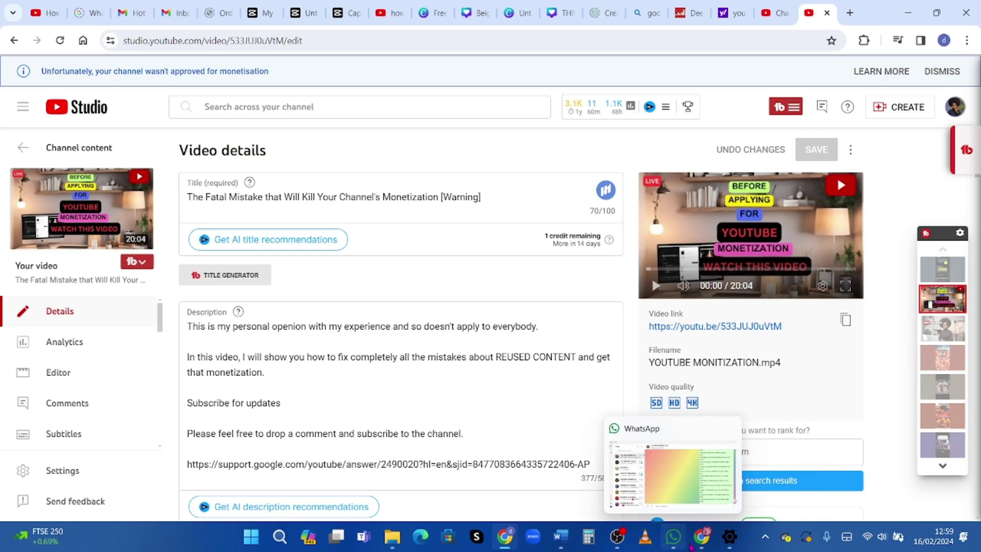
mouse_move(615, 538)
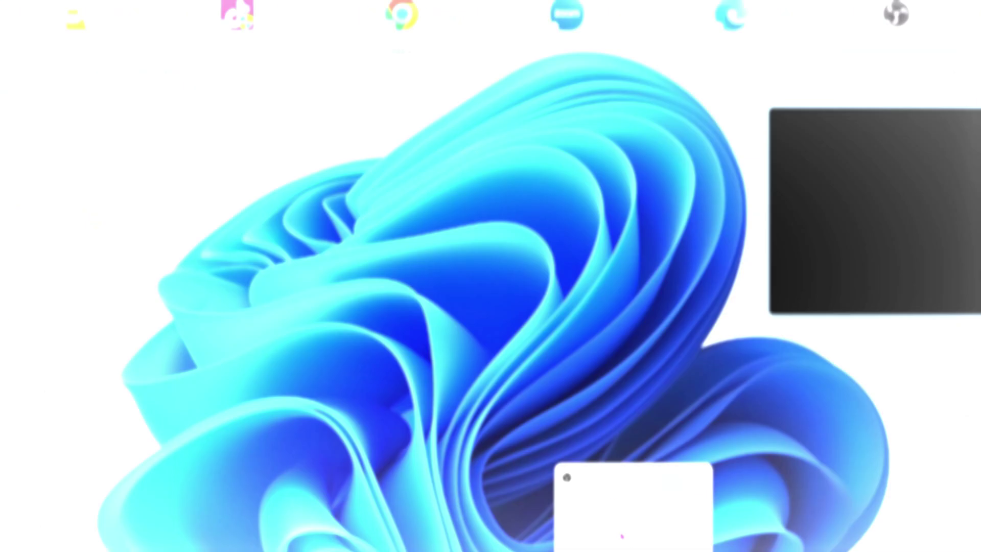